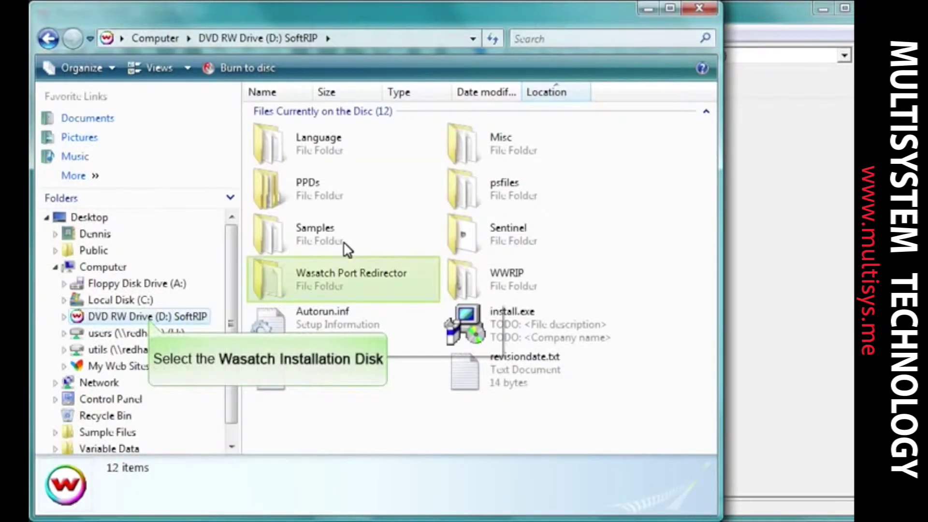
Step: On the SoftRIP disc, open Wasatch Port Redirector\32-bit and launch setup.exe
click(150, 315)
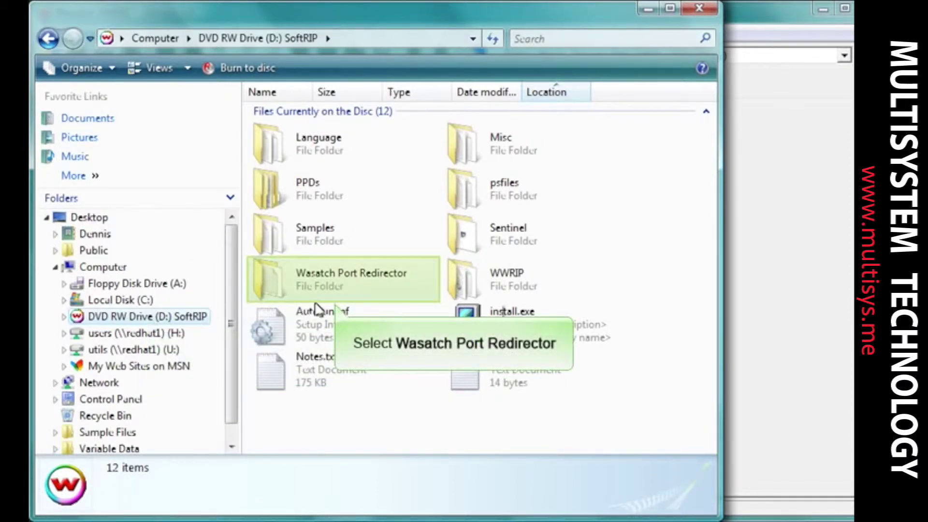
double_click(343, 286)
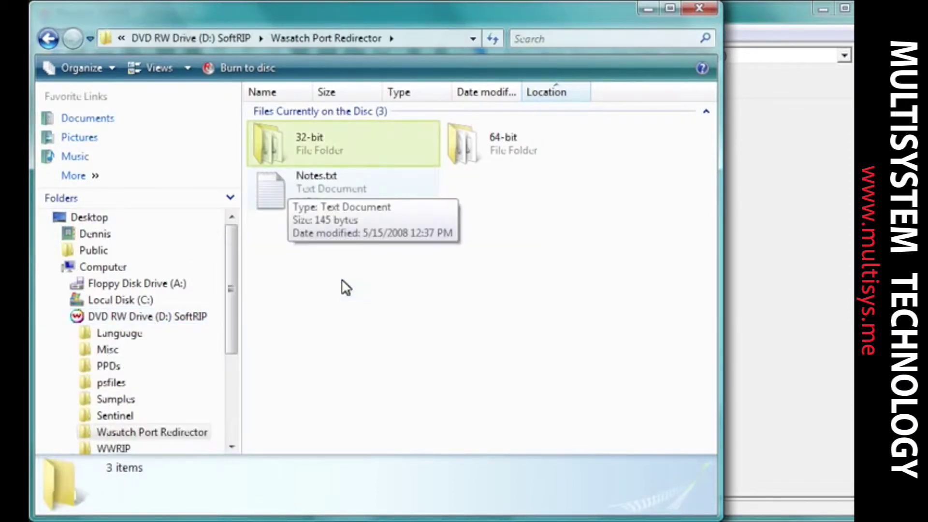
double_click(280, 144)
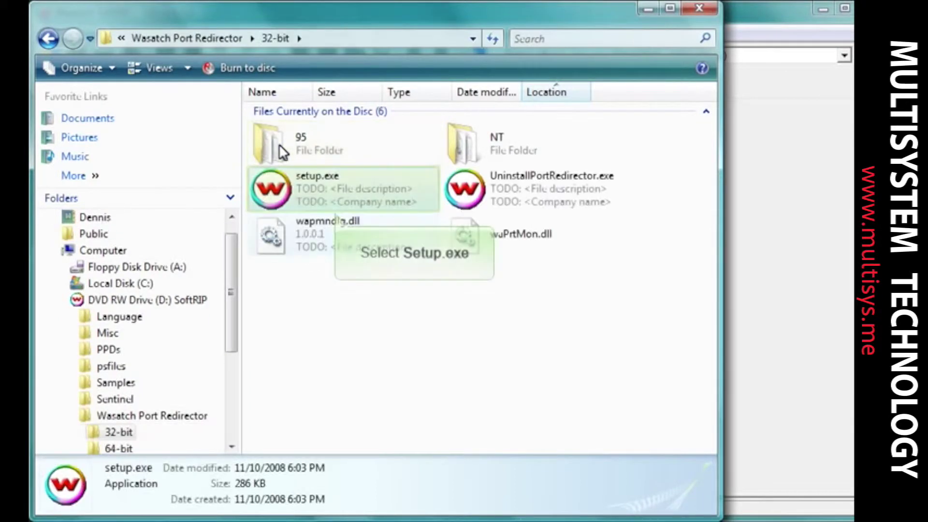
double_click(304, 189)
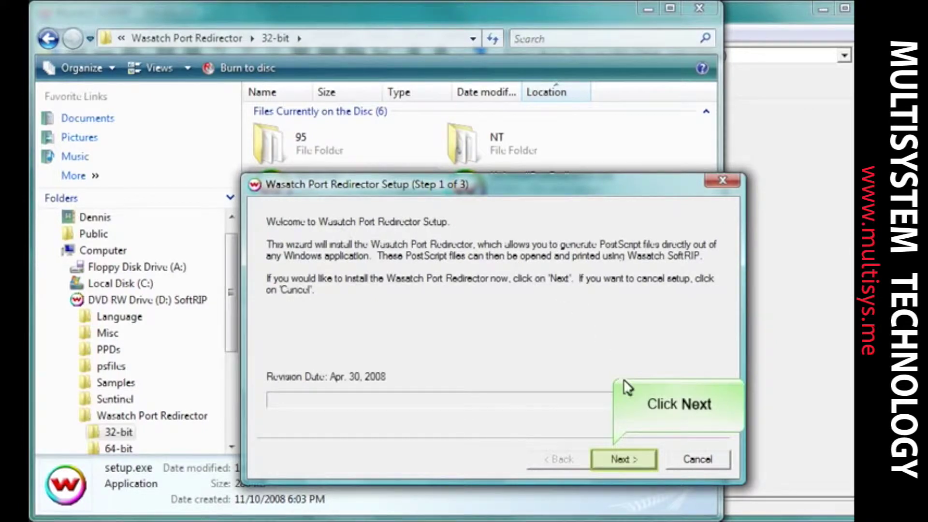
Step: Begin the port redirector installation and accept the print spooler restart warning
click(634, 458)
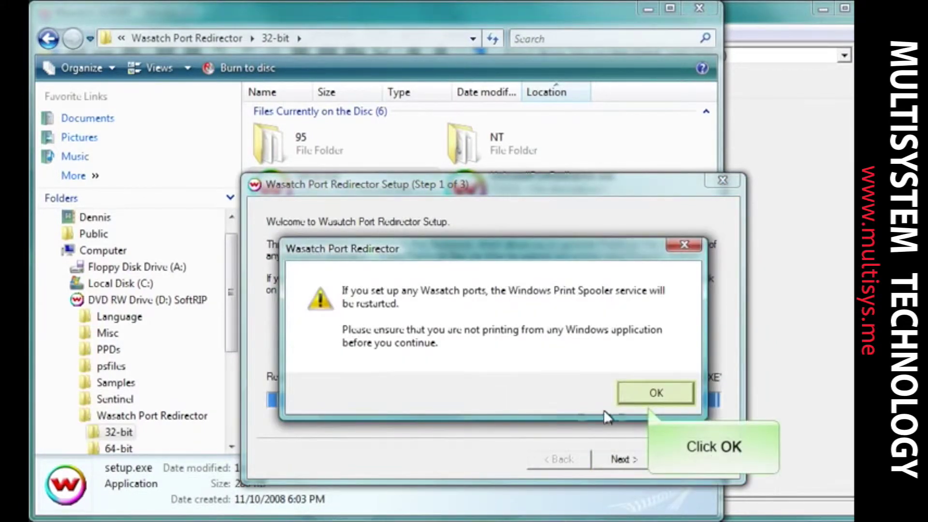
click(666, 394)
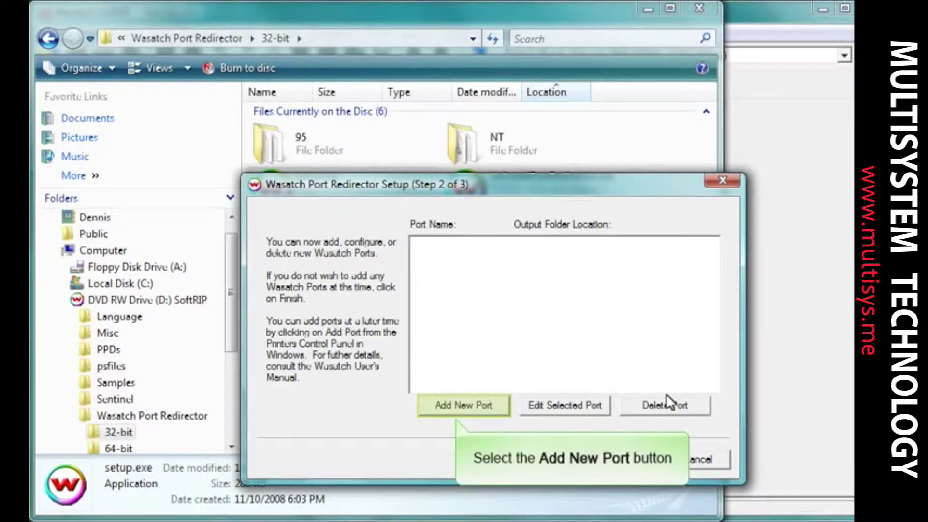
Step: Create a port named 'Mutoh ValueJet 1604' that outputs to C:\Mutoh ValueJet 1604\
click(494, 407)
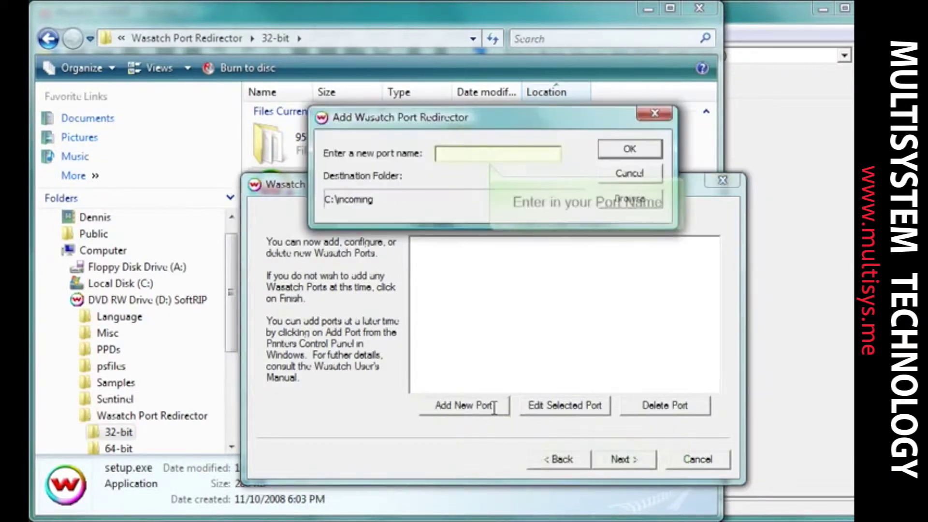
click(448, 153)
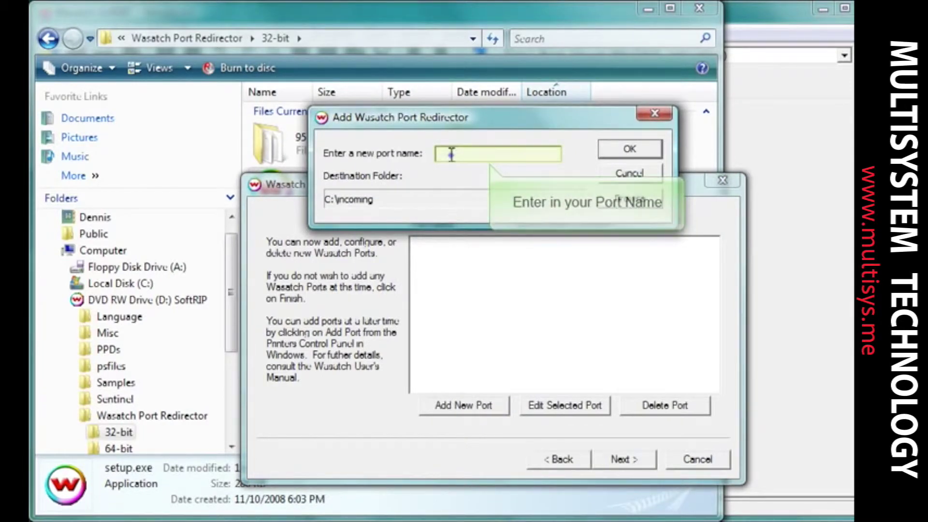
text(Mutoh ValueJet 1604)
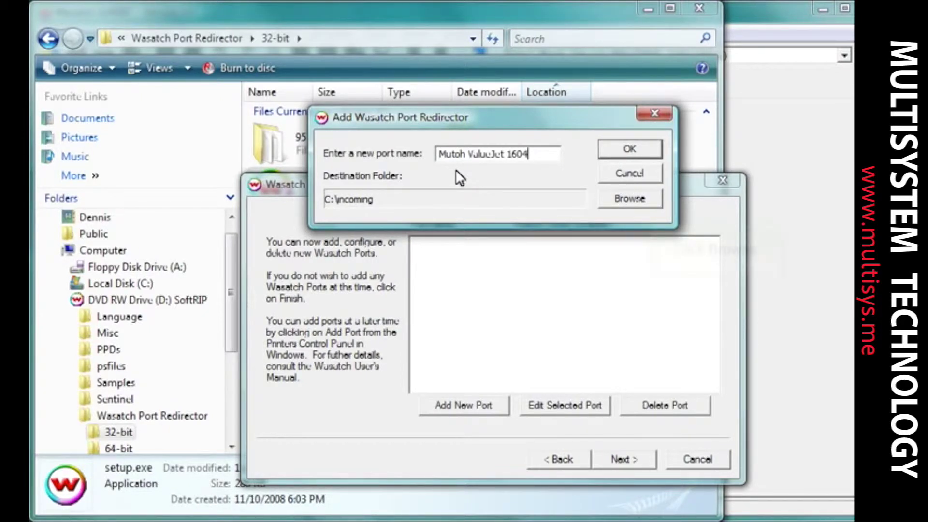
click(604, 206)
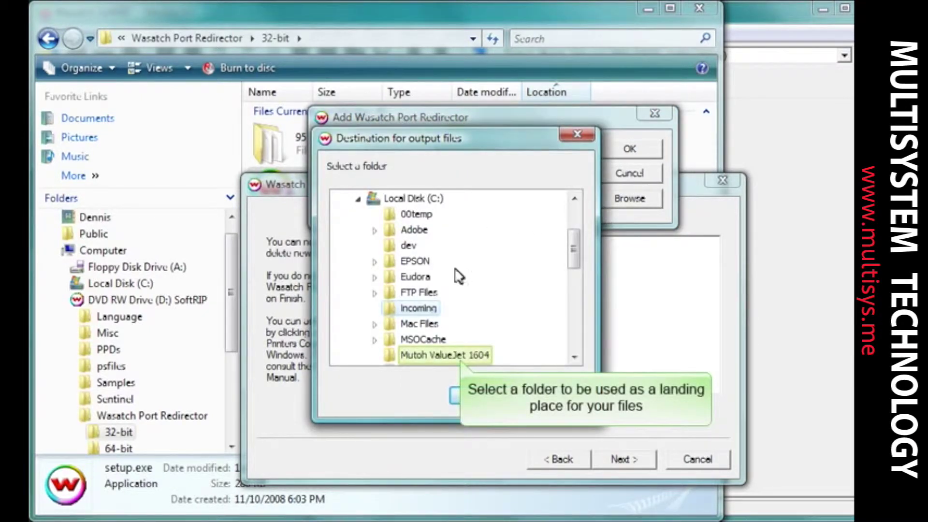
click(434, 353)
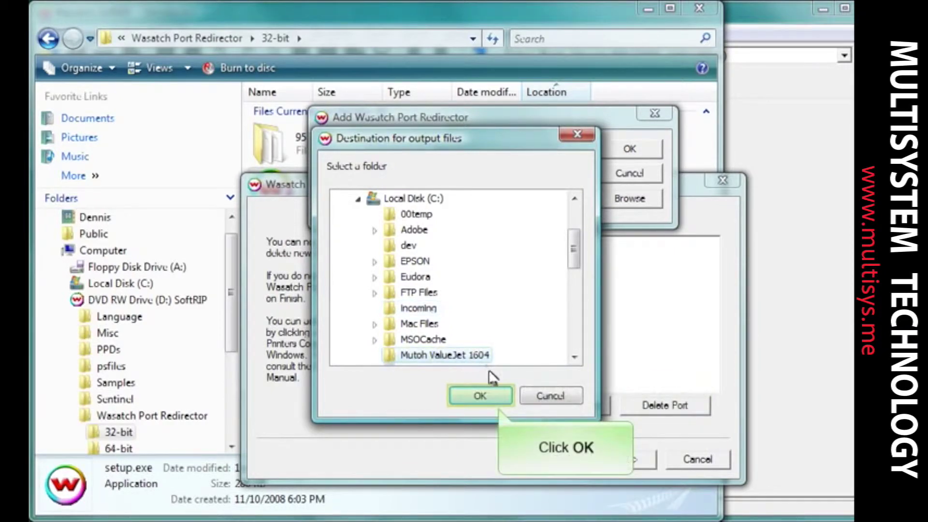
click(497, 393)
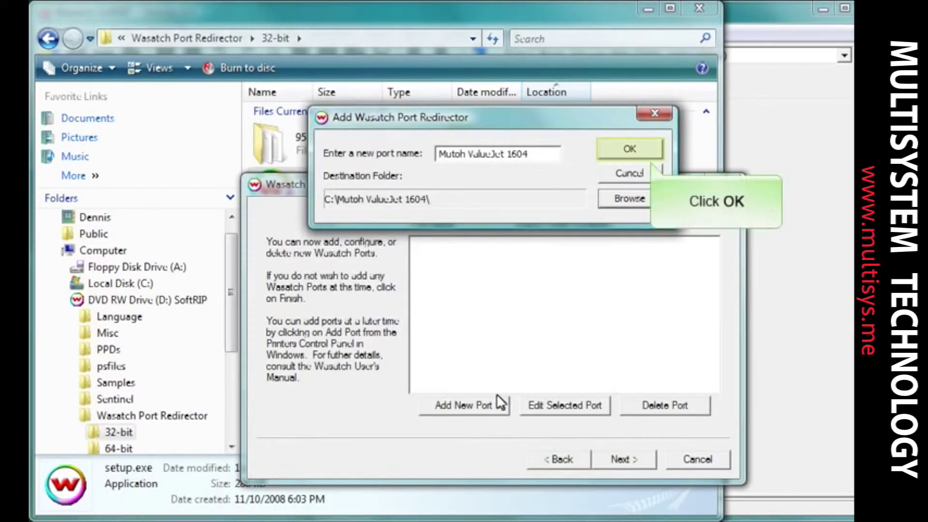
click(628, 150)
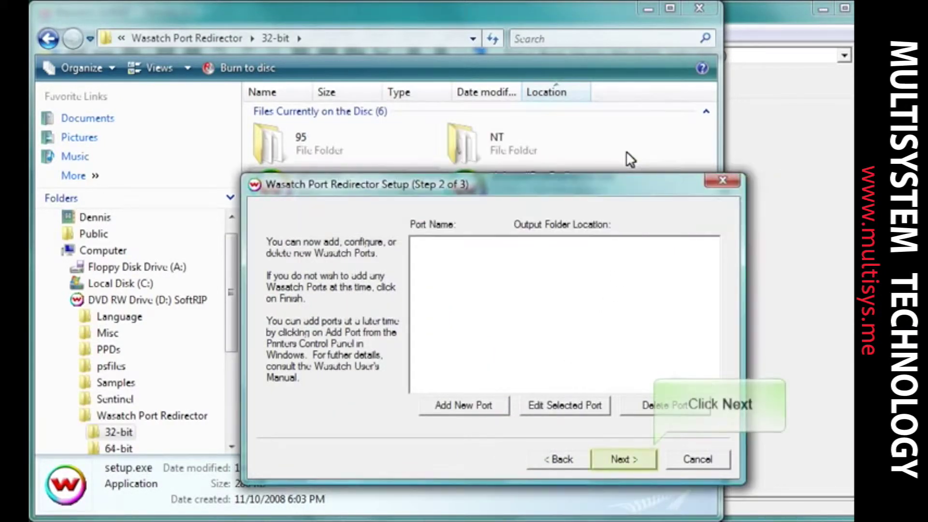
Step: Finish setup with the option to install the printer driver manually
click(646, 460)
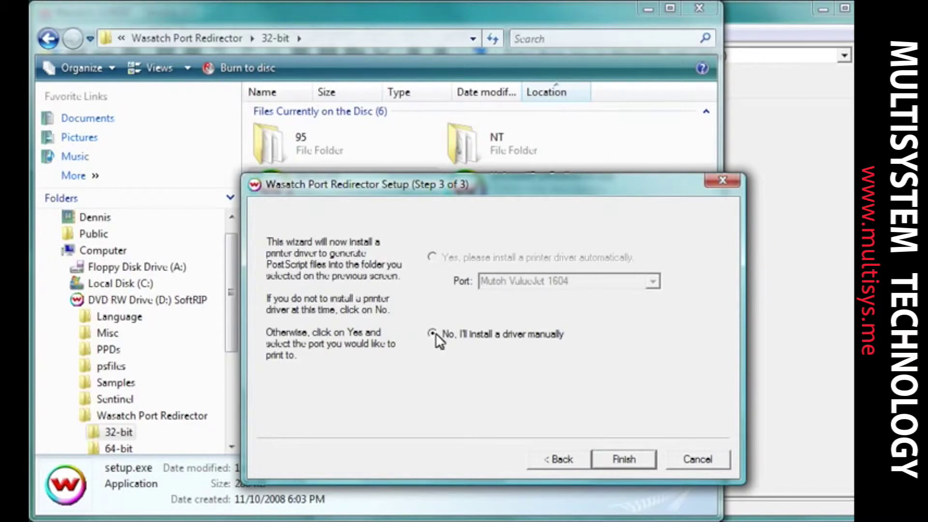
click(643, 459)
click(609, 393)
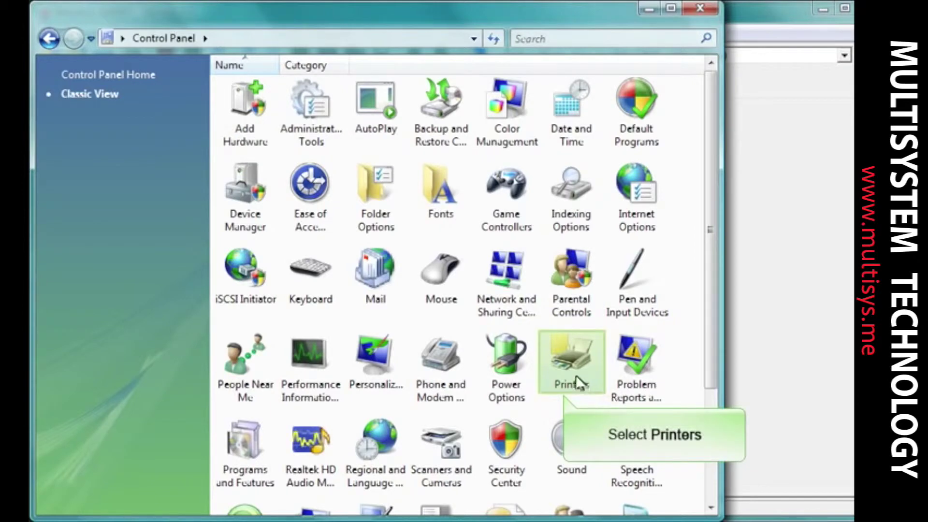
Step: From Printers, add a local printer on the existing Mutoh ValueJet 1604 Wasatch port
double_click(573, 360)
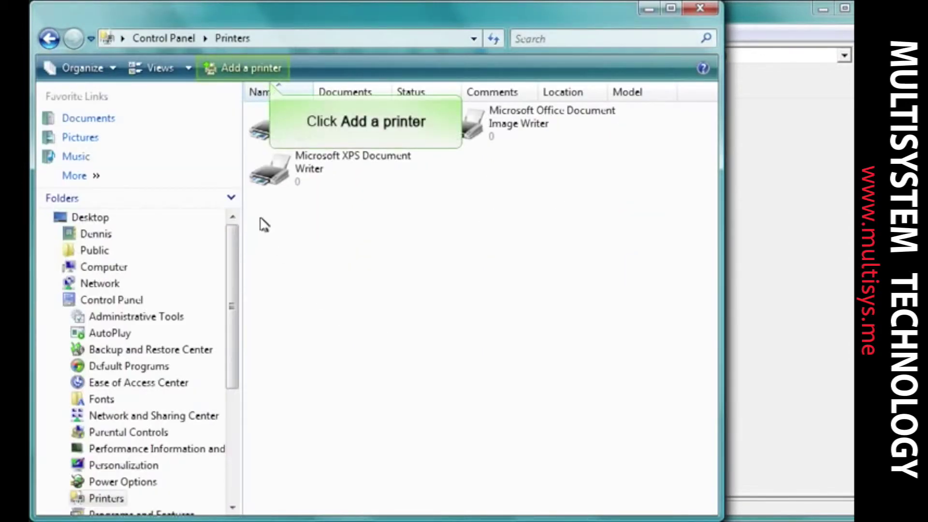
click(230, 70)
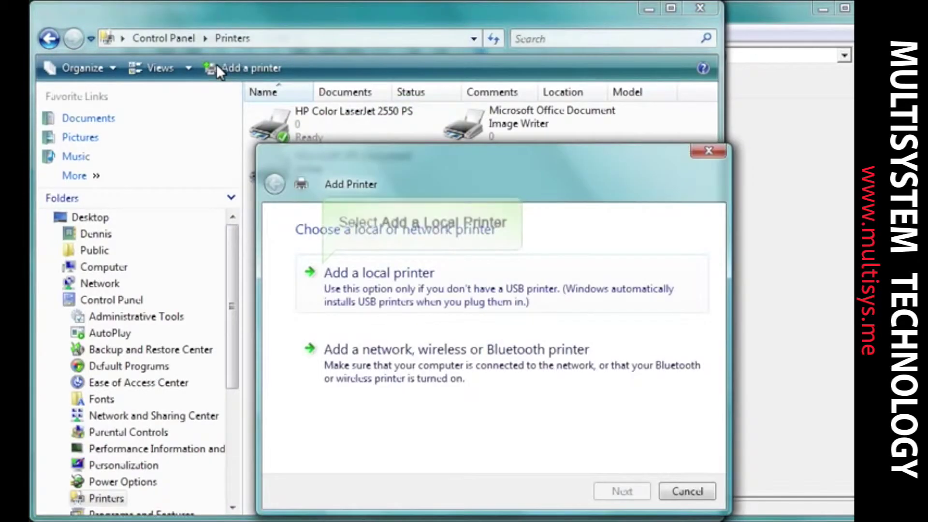
click(468, 306)
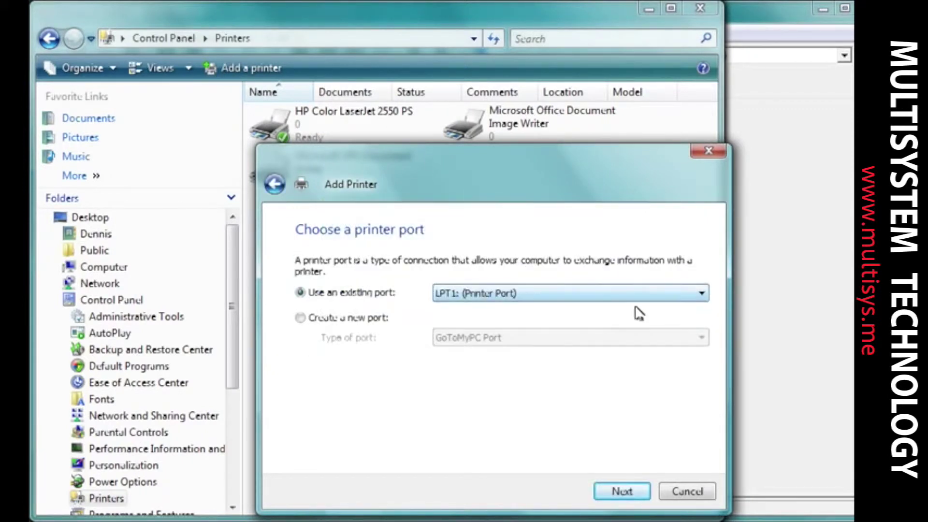
click(703, 293)
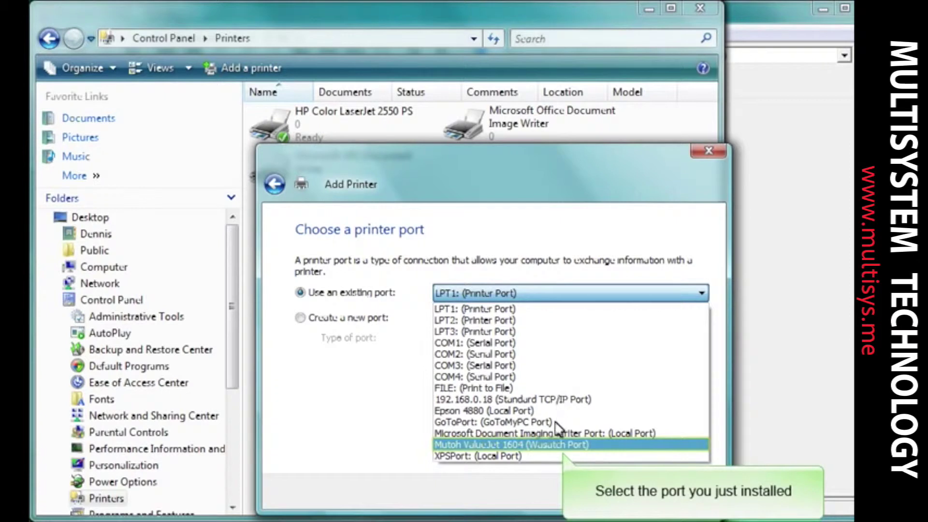
click(553, 445)
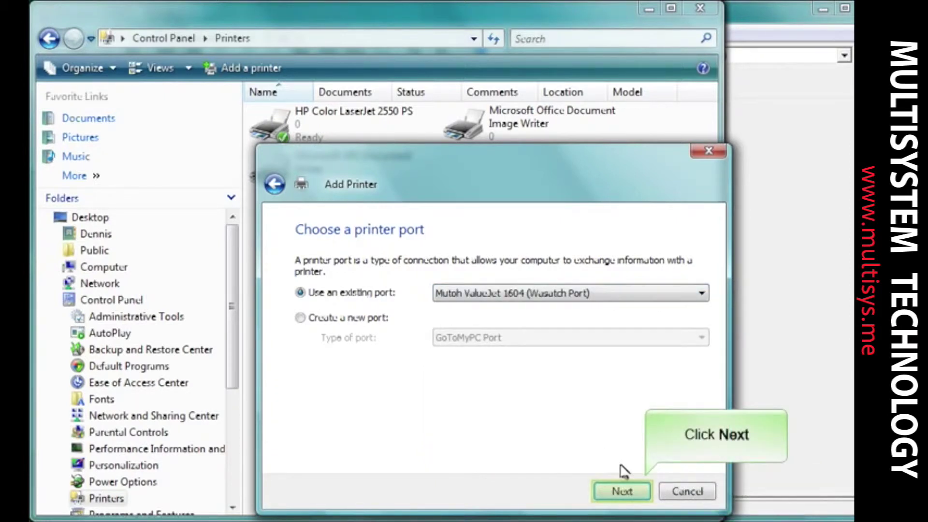
click(630, 491)
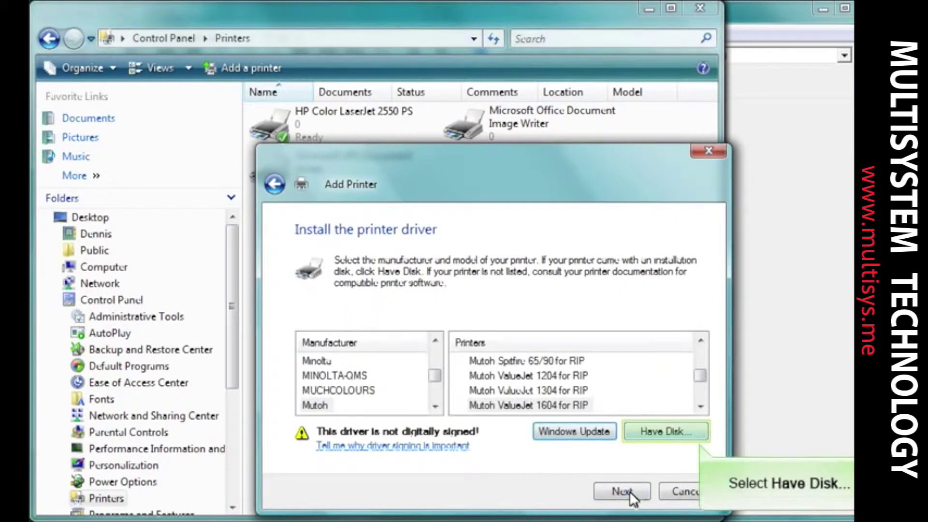
Step: Use Have Disk to load the driver from printer.inf in D:\PPDs\Vista
click(674, 435)
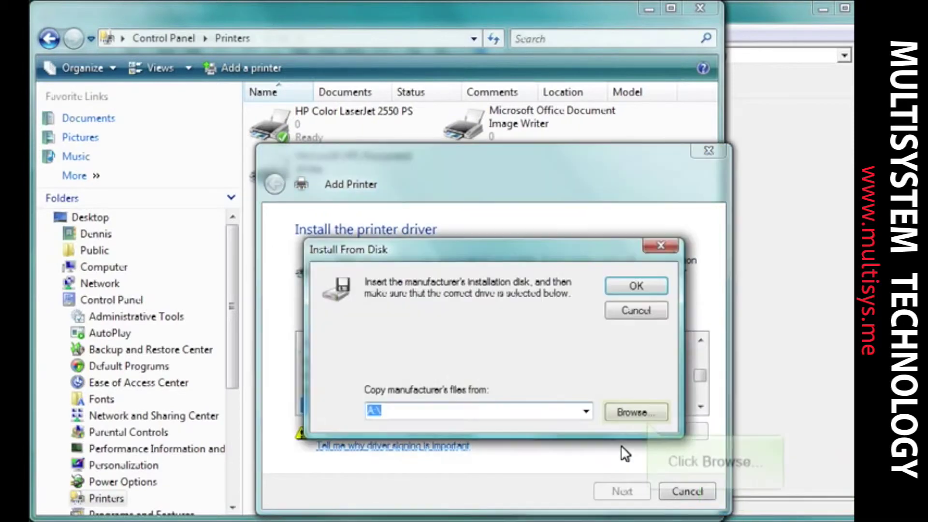
click(624, 412)
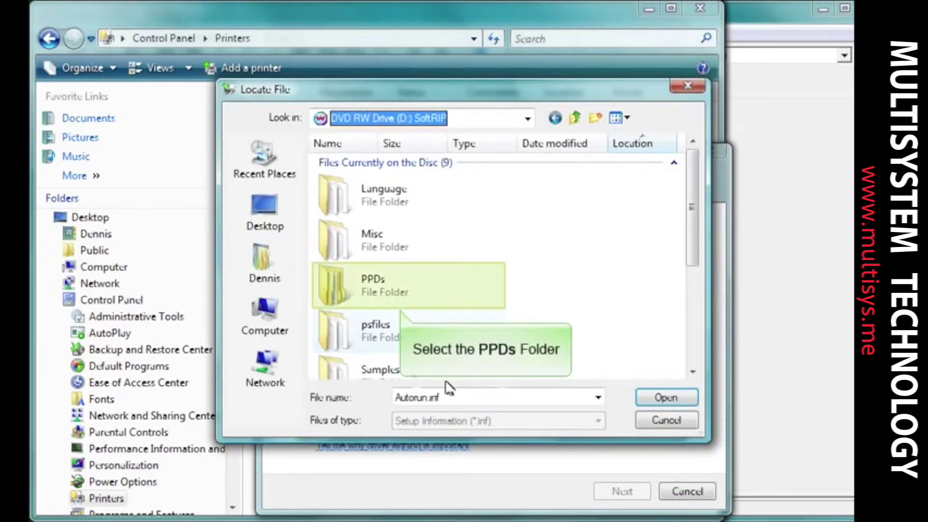
double_click(330, 292)
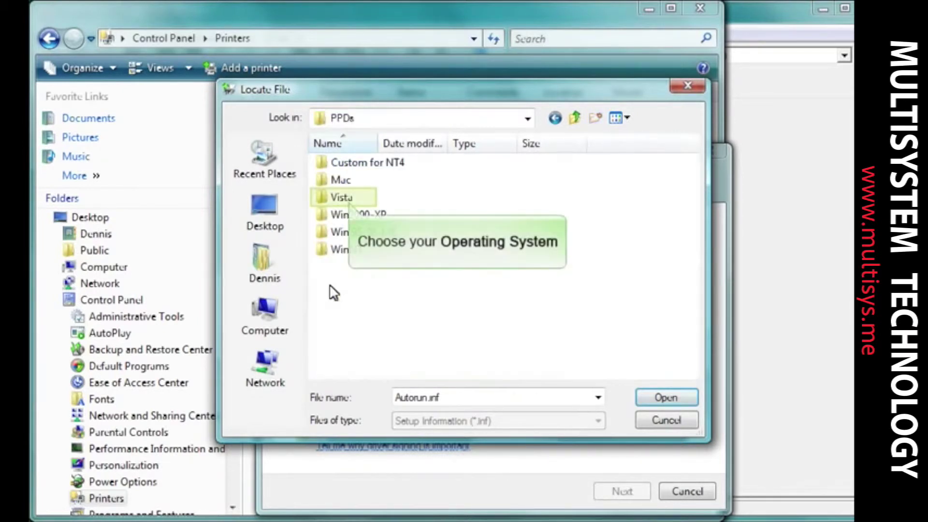
double_click(325, 197)
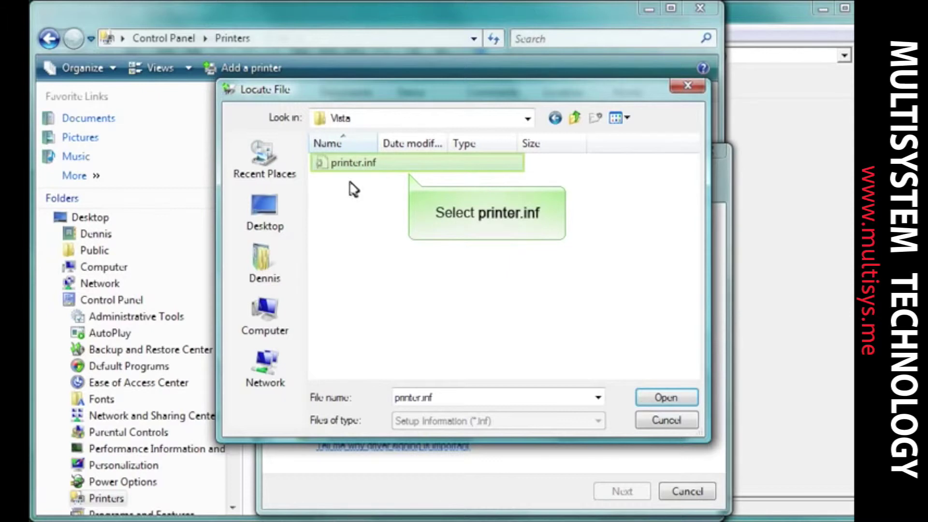
click(353, 164)
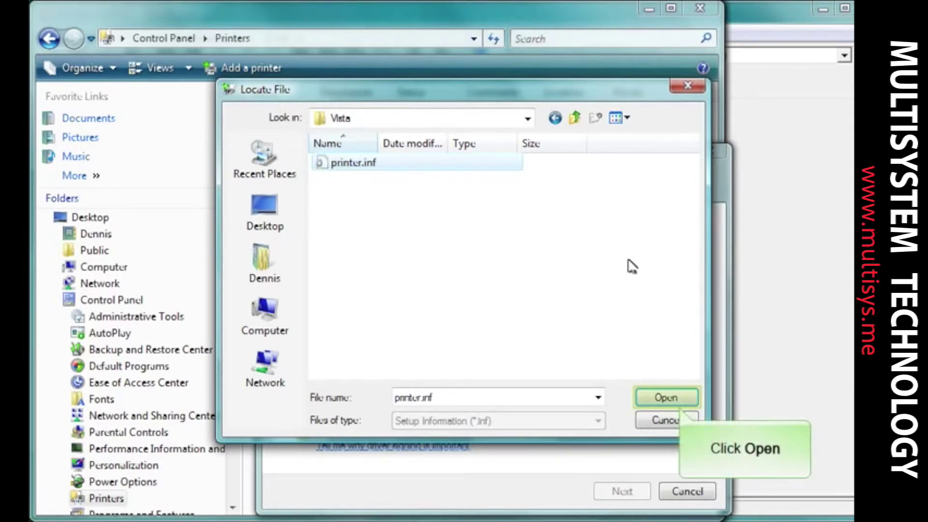
click(669, 398)
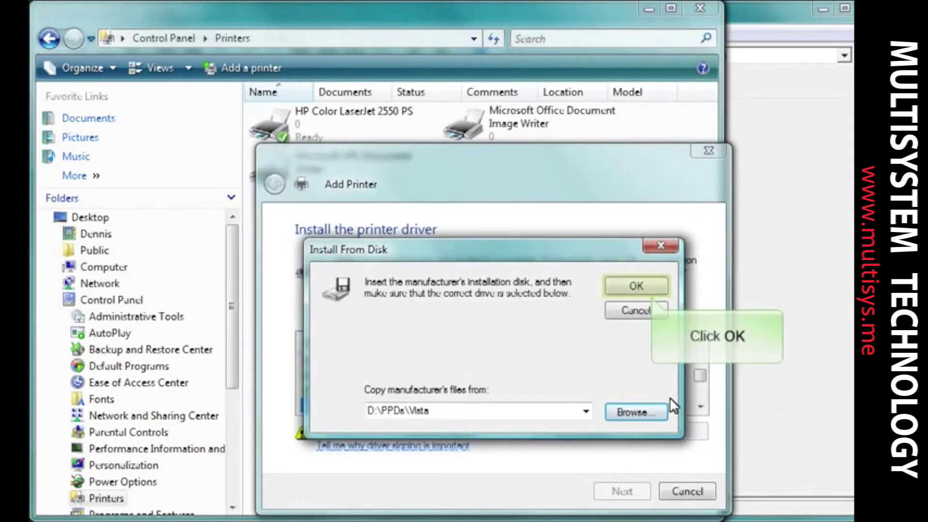
click(625, 285)
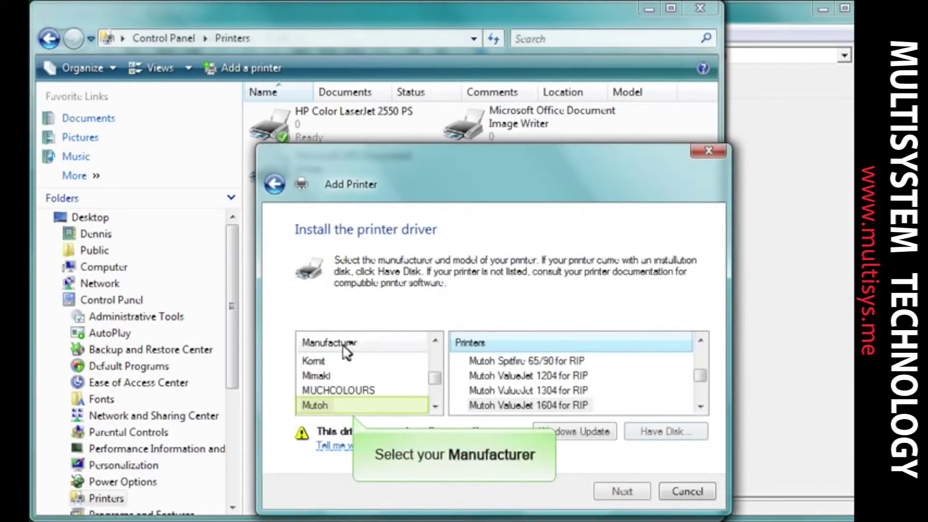
Step: Install the Mutoh ValueJet 1604 for RIP driver with its default name, not shared
click(319, 405)
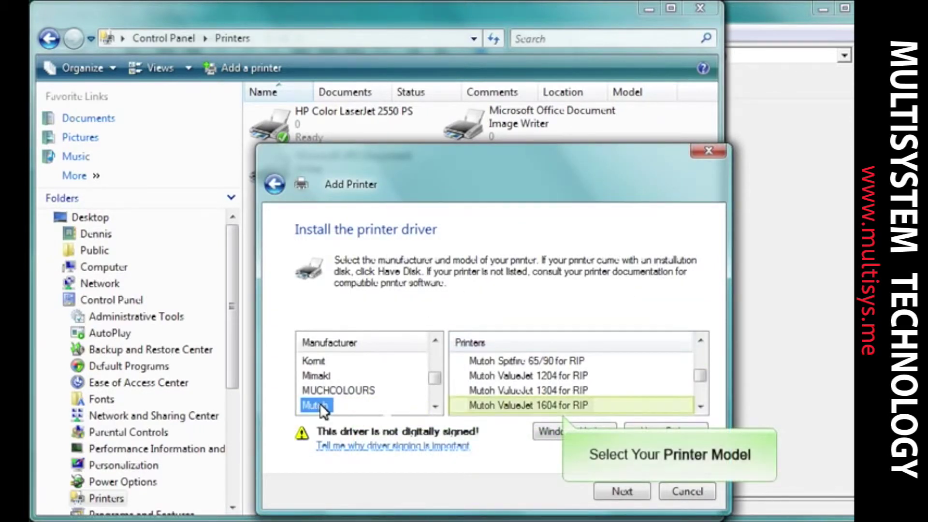
click(519, 405)
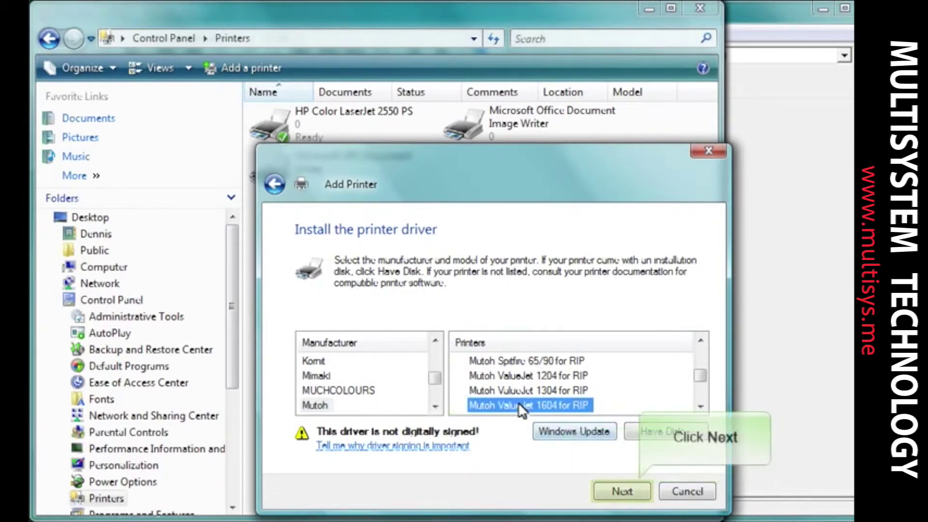
click(623, 490)
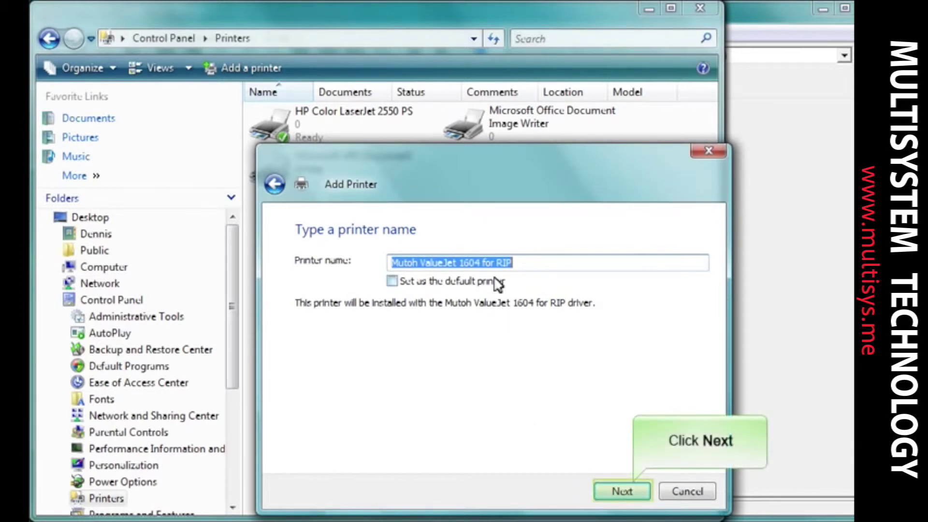
click(620, 490)
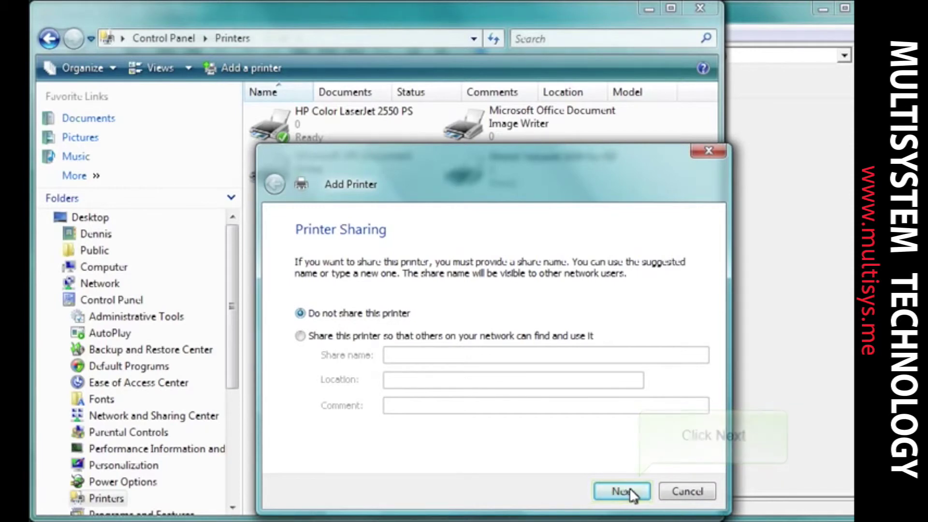
click(631, 490)
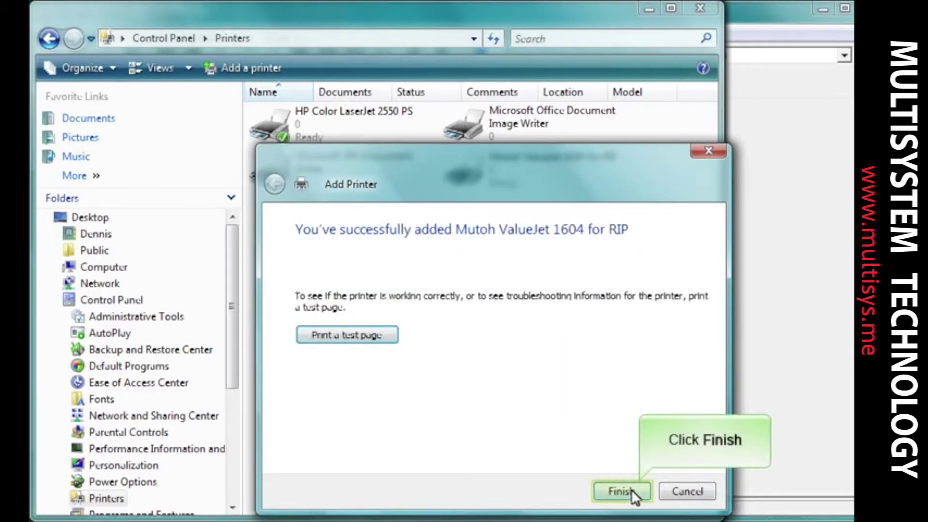
click(630, 492)
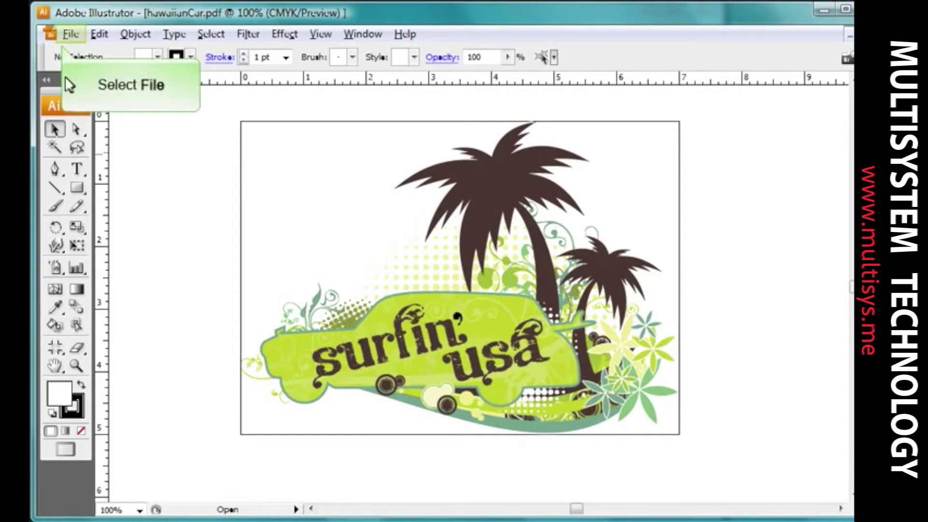
Step: Print hawaiianCar.pdf through File > Print with Mutoh ValueJet 1604 for RIP selected as printer
click(68, 34)
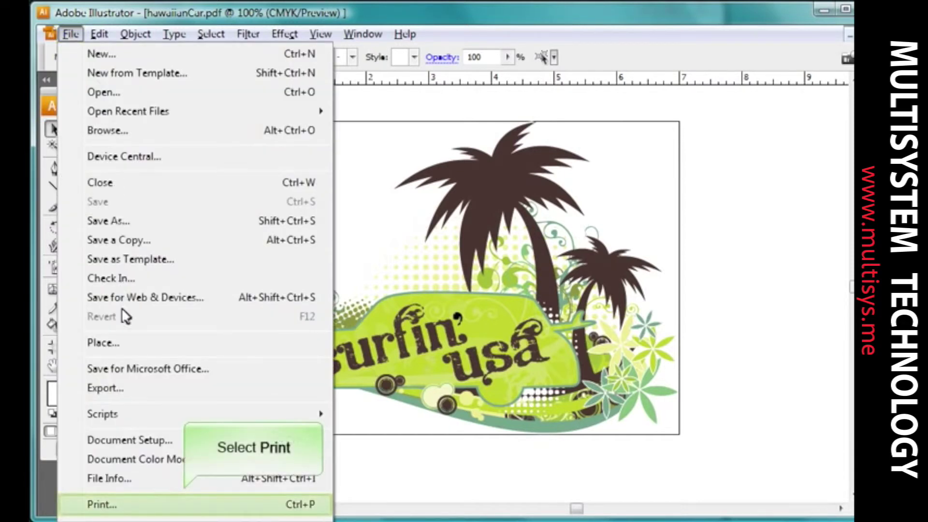
click(125, 507)
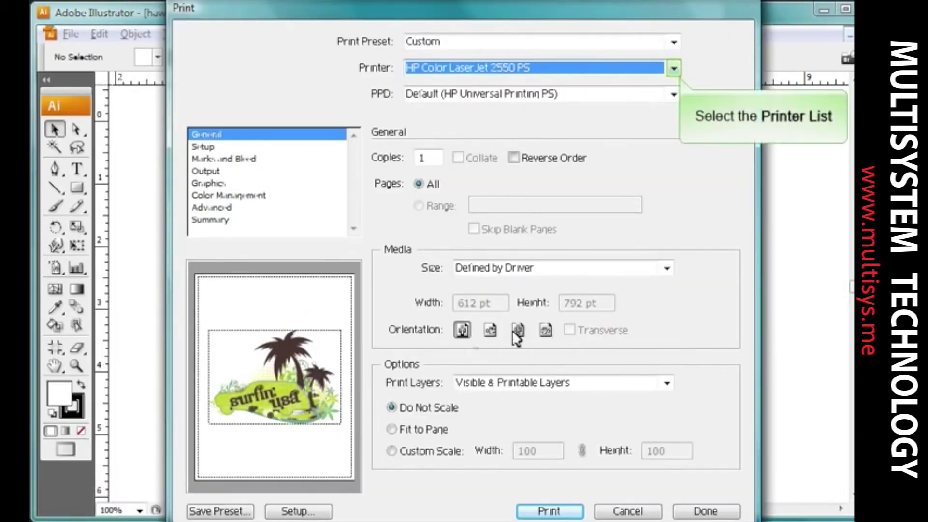
click(673, 68)
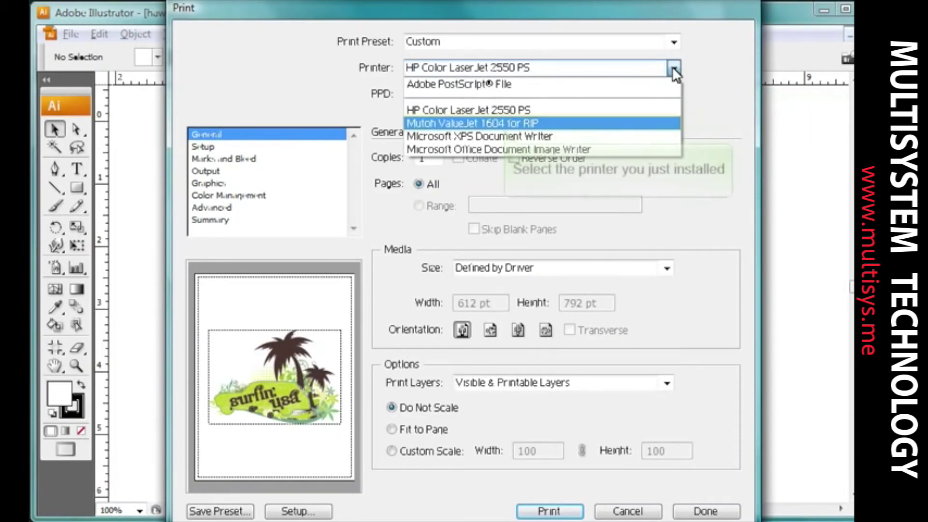
click(547, 122)
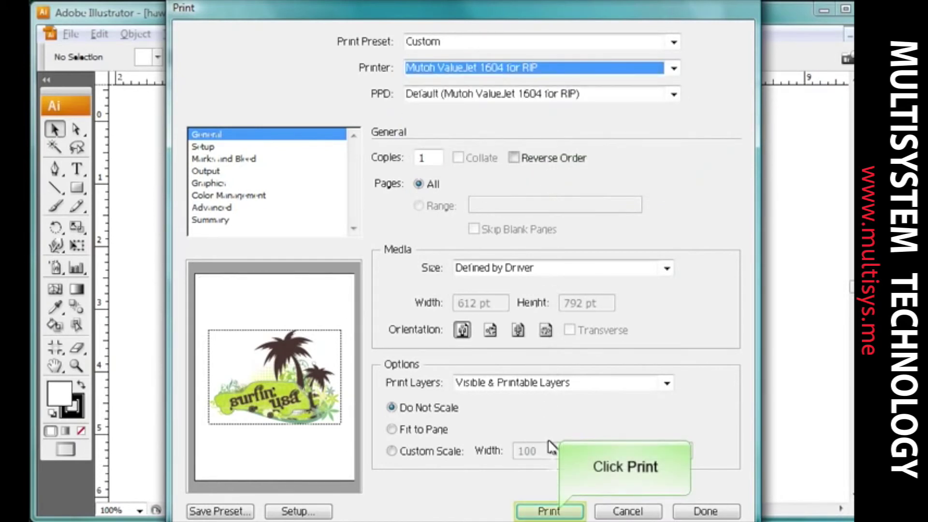
click(542, 505)
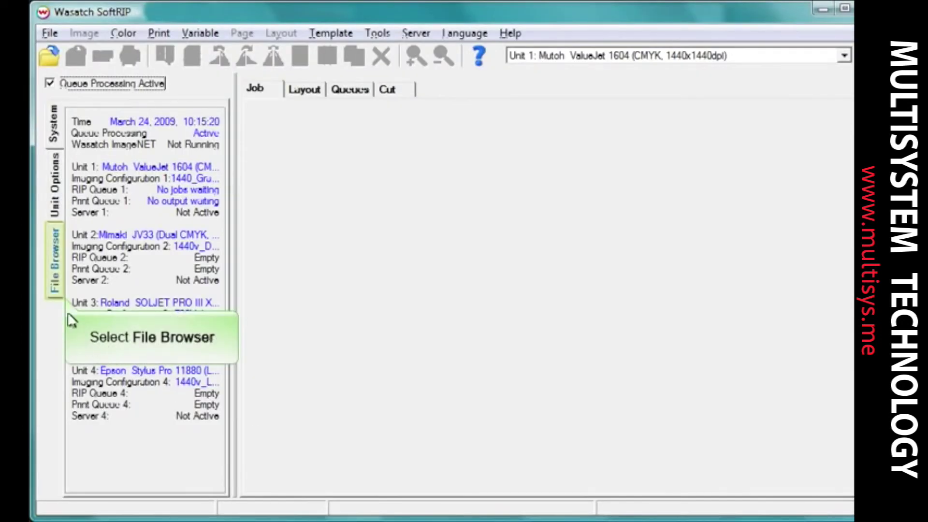
Step: In the File Browser, select the Mutoh ValueJet folder to show hawaiianCar_pdf.prn
click(56, 262)
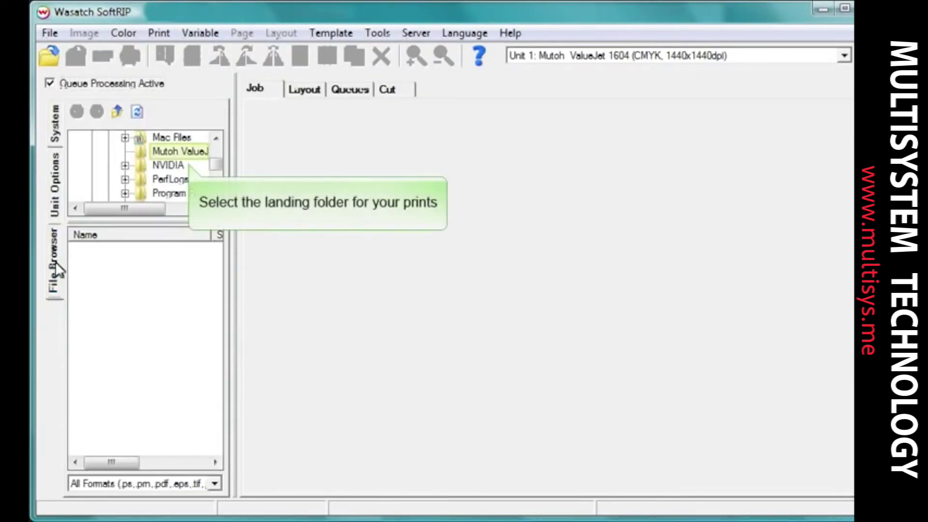
click(178, 152)
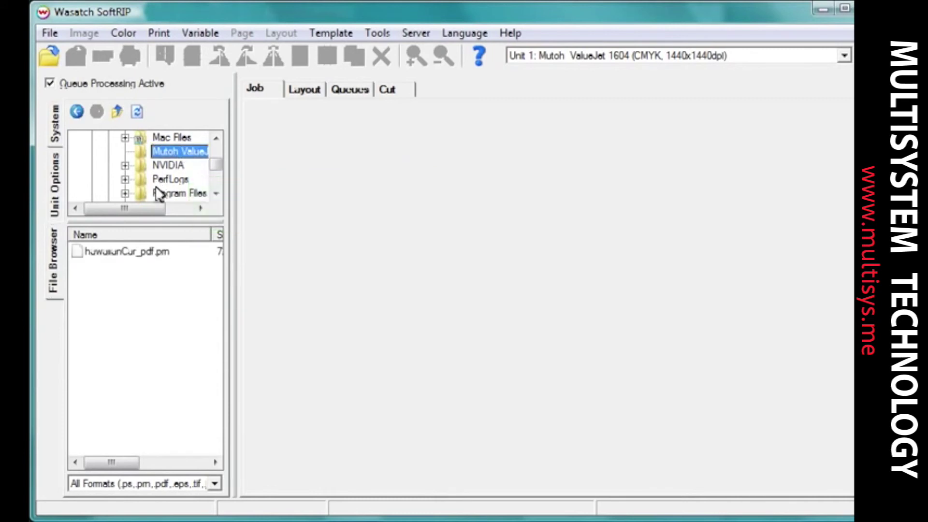